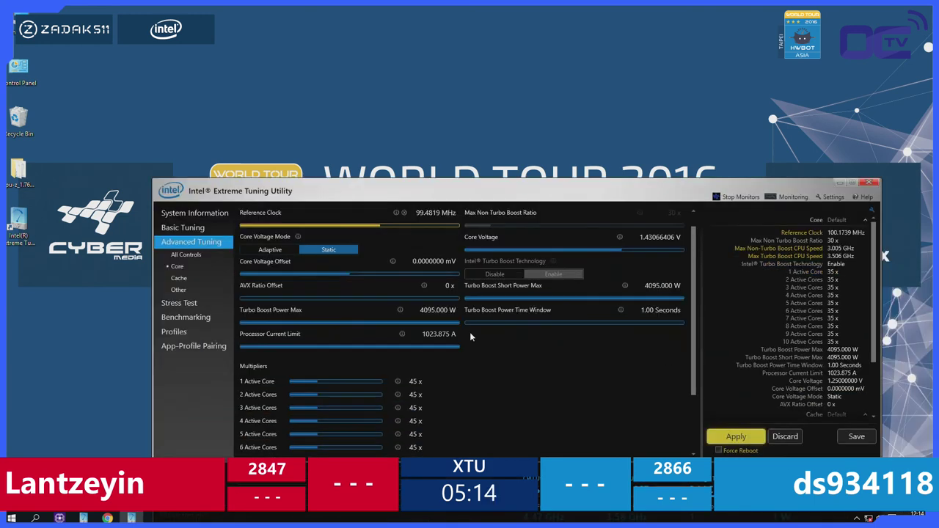
- Set the processor cache ratio to 37x and the processor core ratio to 44x, and apply both changes
click(183, 228)
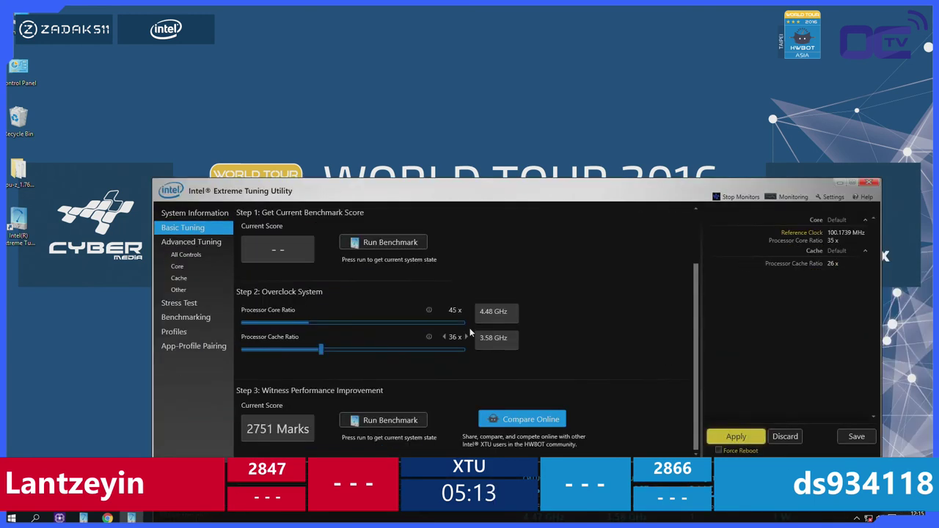
click(465, 339)
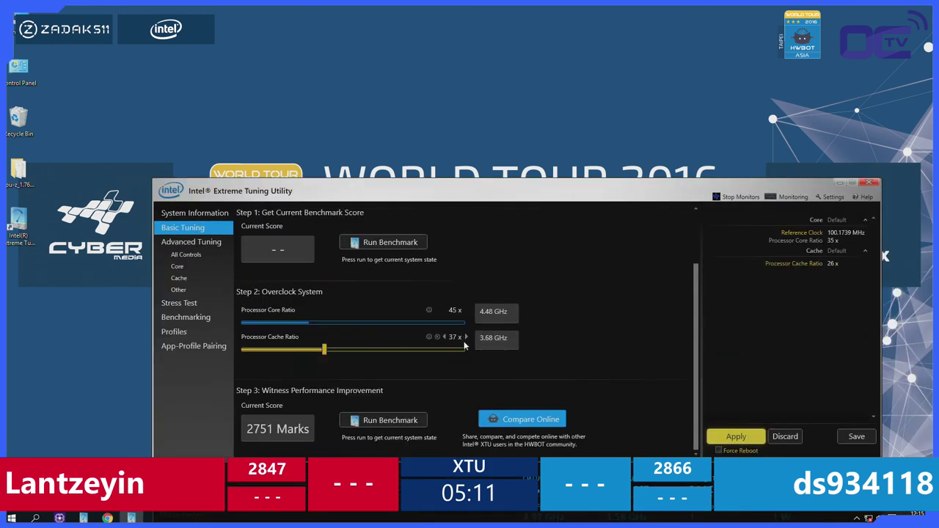
click(444, 310)
click(736, 436)
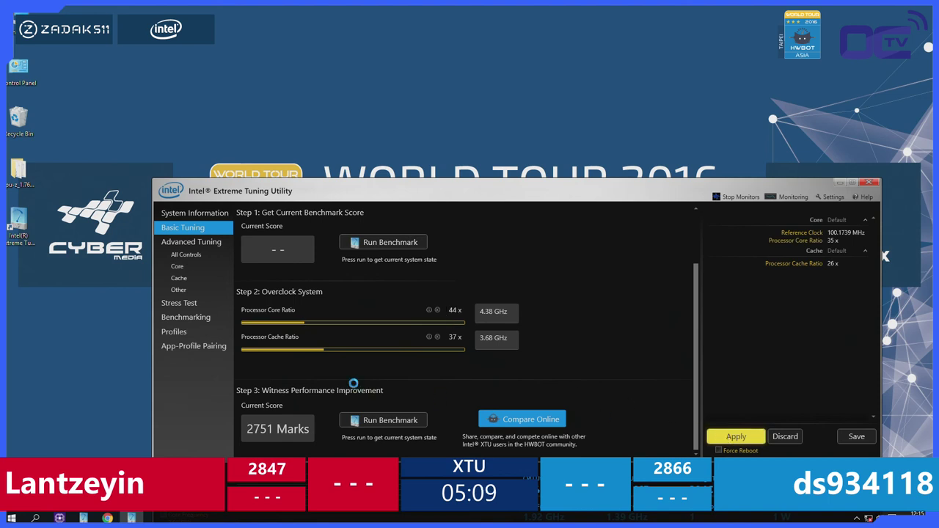
- Set the static cache voltage to 1.23046875 V and return to the basic tuning settings
click(198, 282)
click(442, 254)
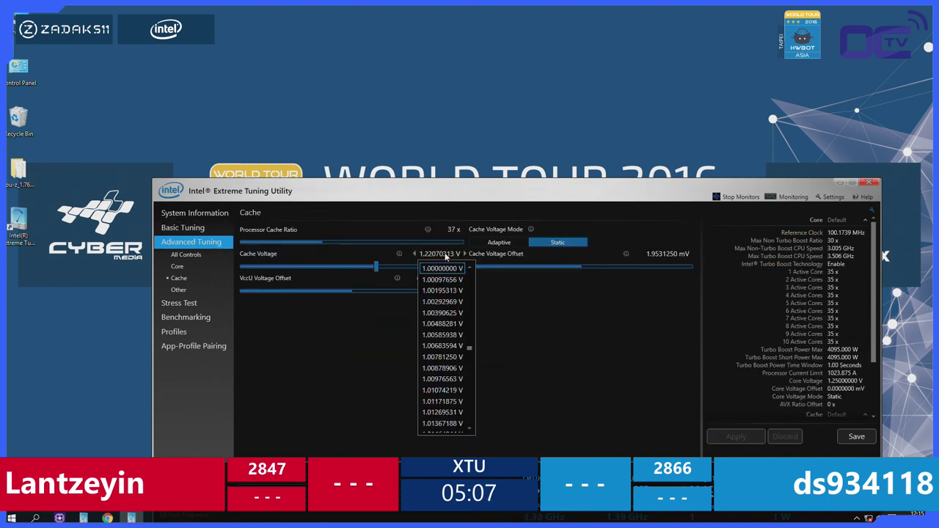
text(1.23046875)
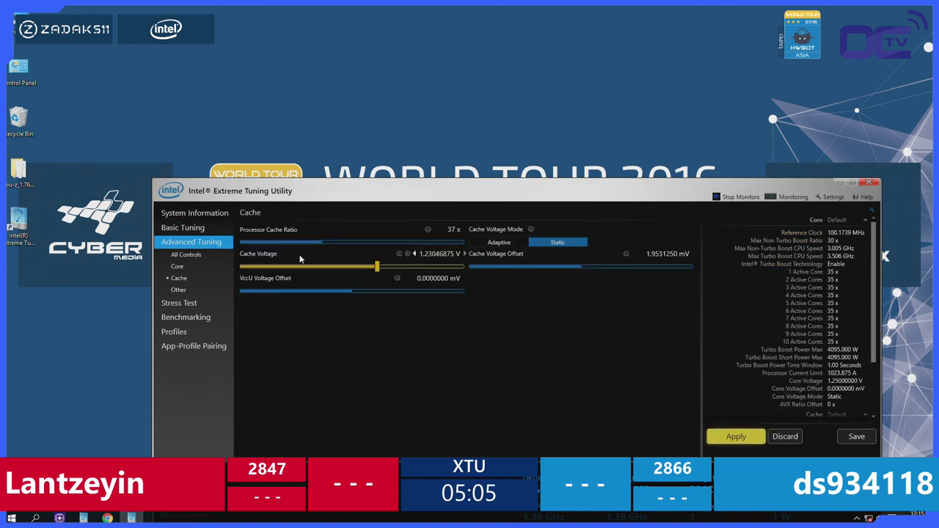
key(Return)
click(192, 228)
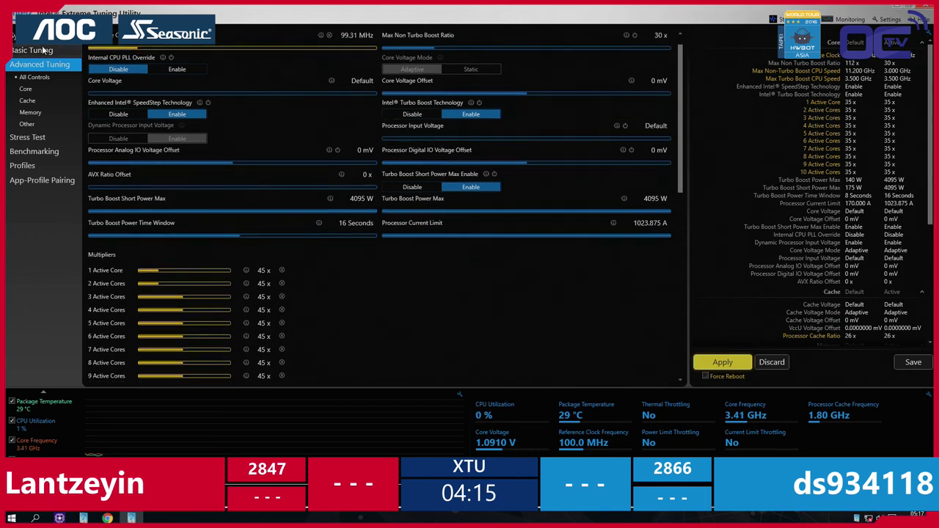
- On the other system, set the processor cache ratio to 36x in the basic tuning settings
click(37, 50)
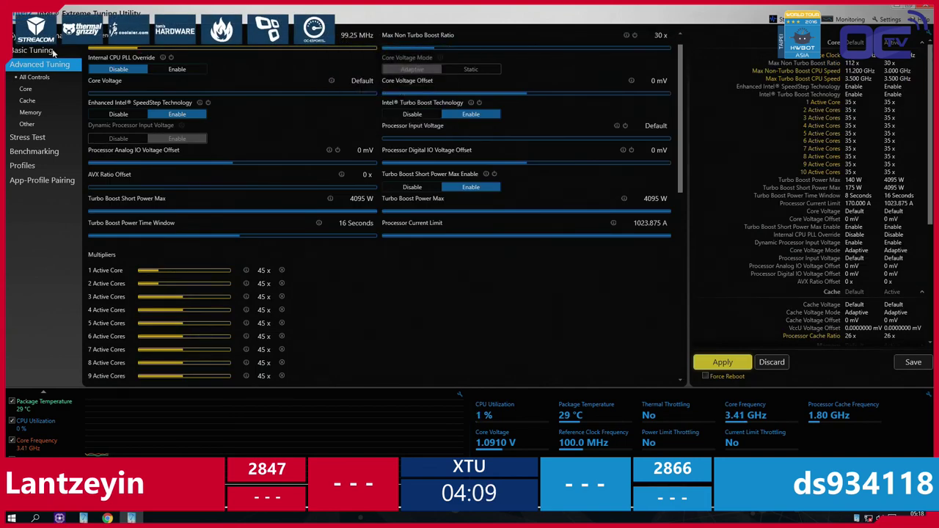
click(384, 229)
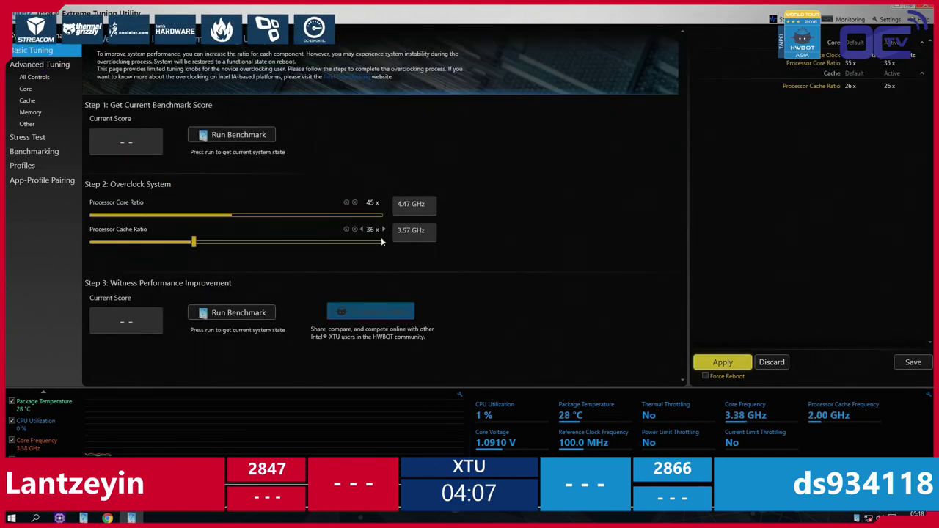
- Set the core voltage to 1.409 V and the core voltage offset to 11 mV
click(40, 77)
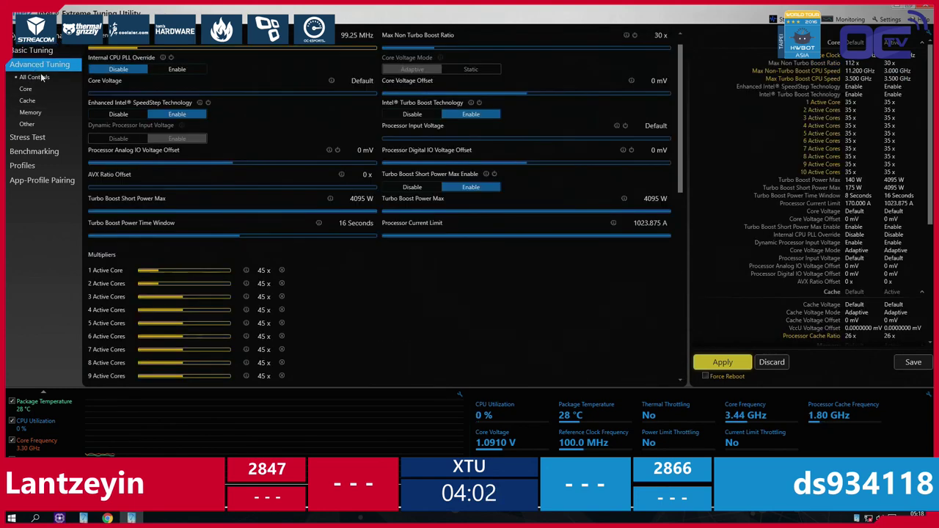
click(359, 80)
scroll(382, 145, down, 1)
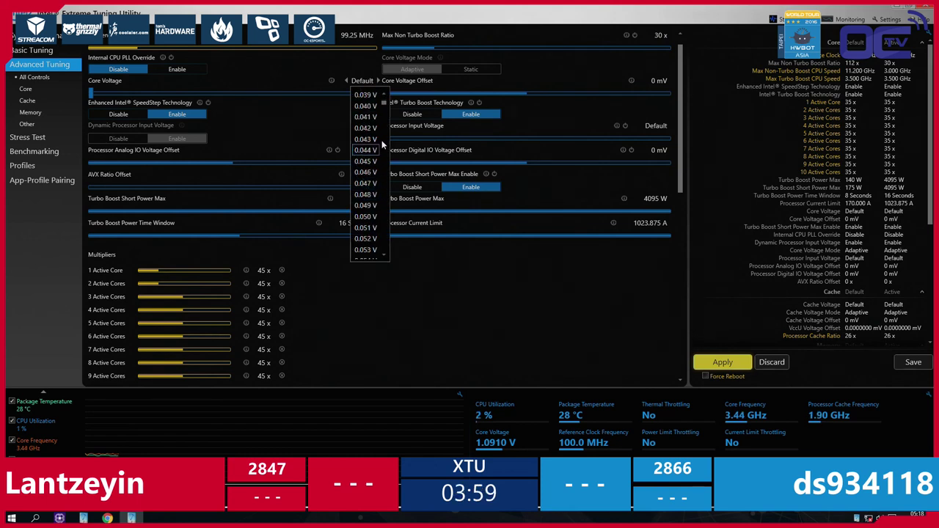
drag(385, 109, 383, 193)
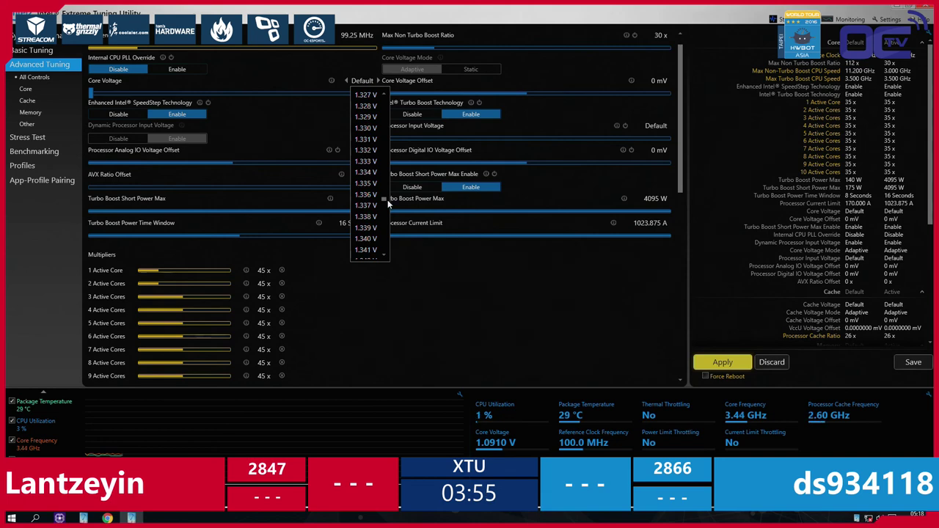
drag(188, 232, 187, 233)
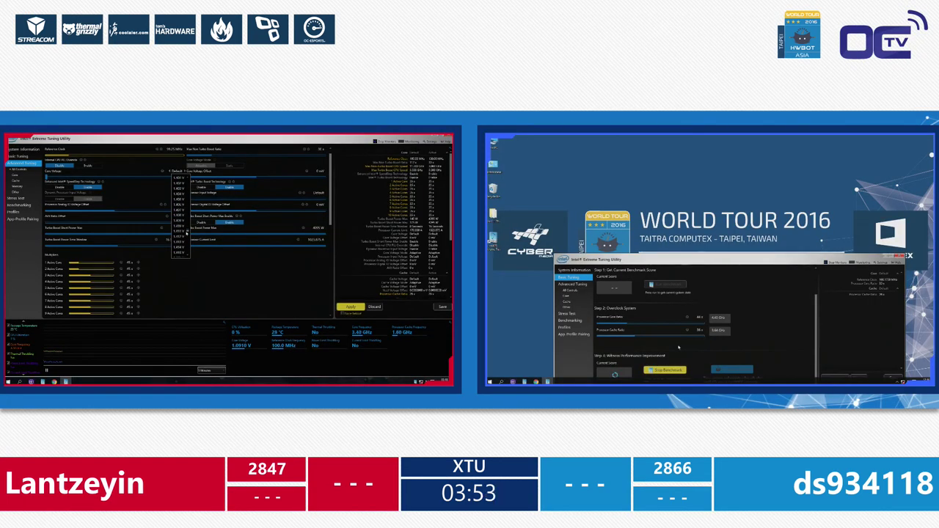
click(179, 216)
click(318, 171)
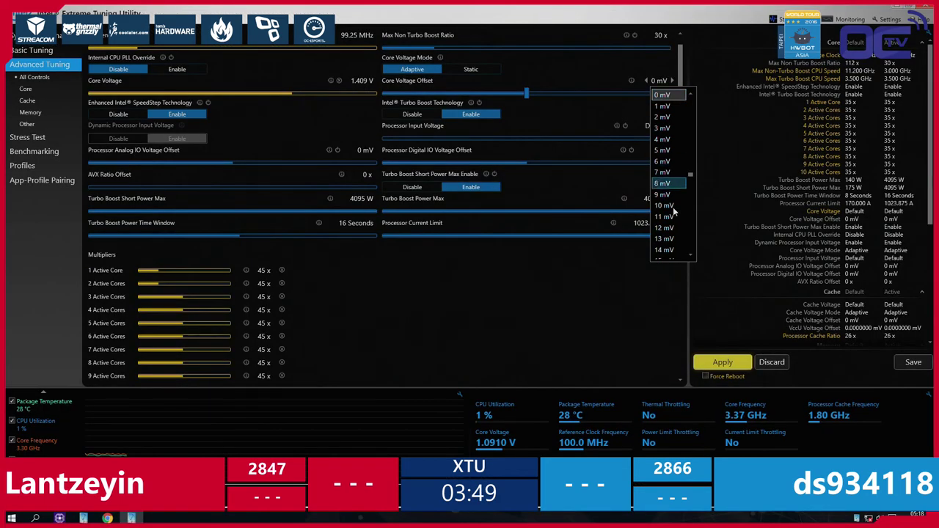
click(666, 219)
- Set the cache voltage to 1.261 V, adjust the cache voltage offset, and apply the pending tuning changes
click(26, 100)
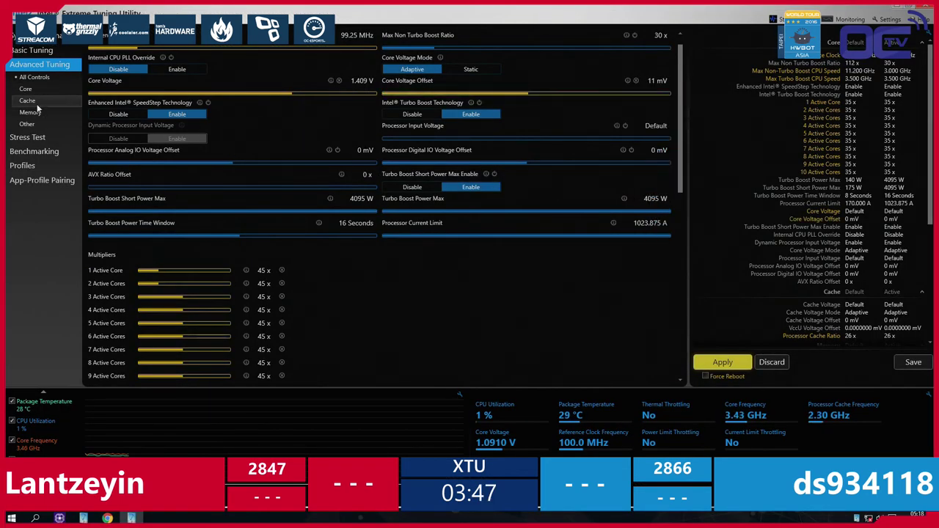
click(362, 75)
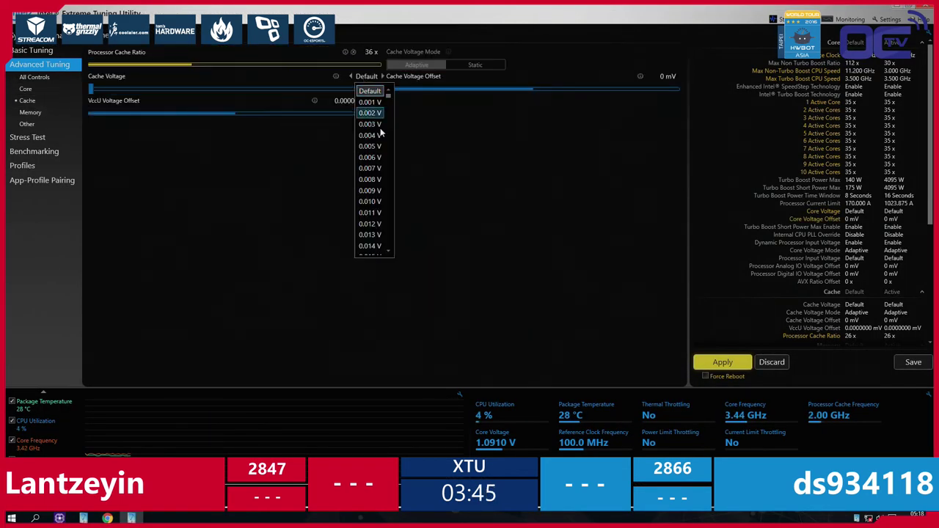
drag(389, 96, 390, 189)
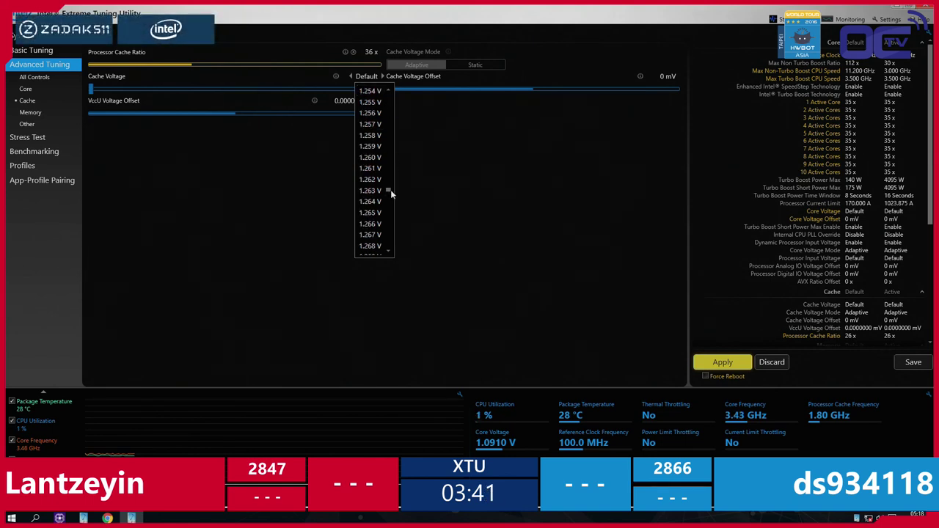
click(374, 168)
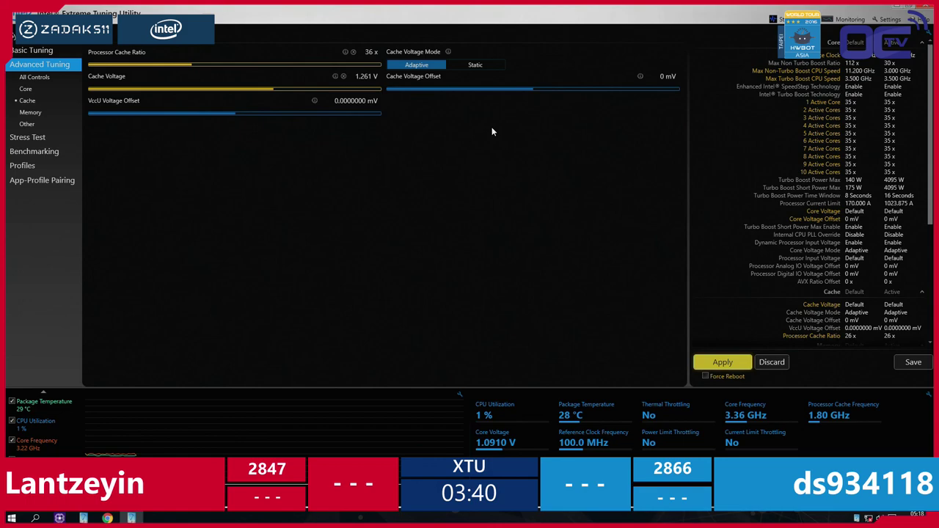
click(657, 77)
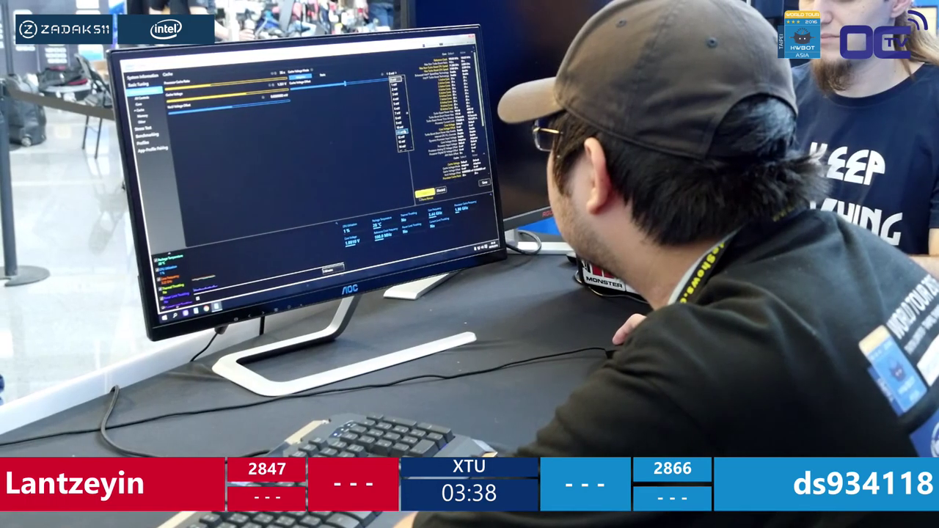
click(401, 131)
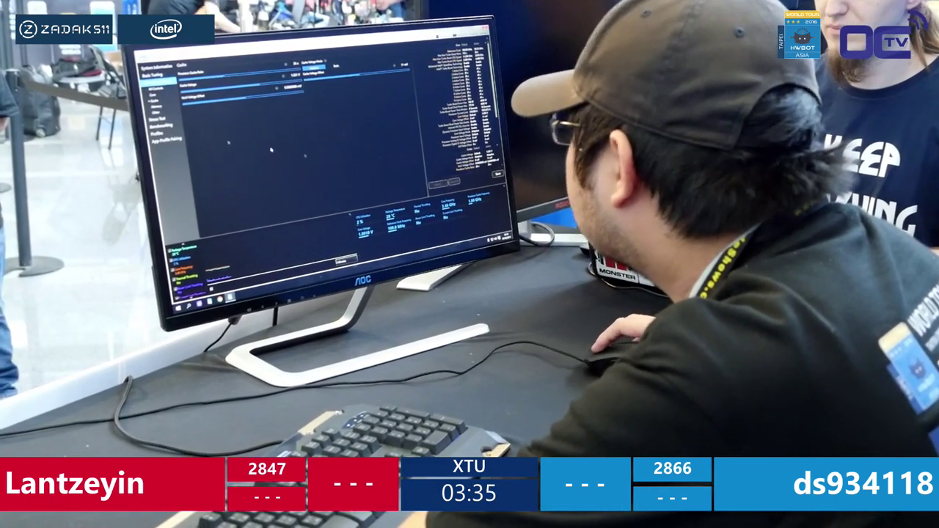
- Run the benchmark with the applied core and cache settings
click(160, 127)
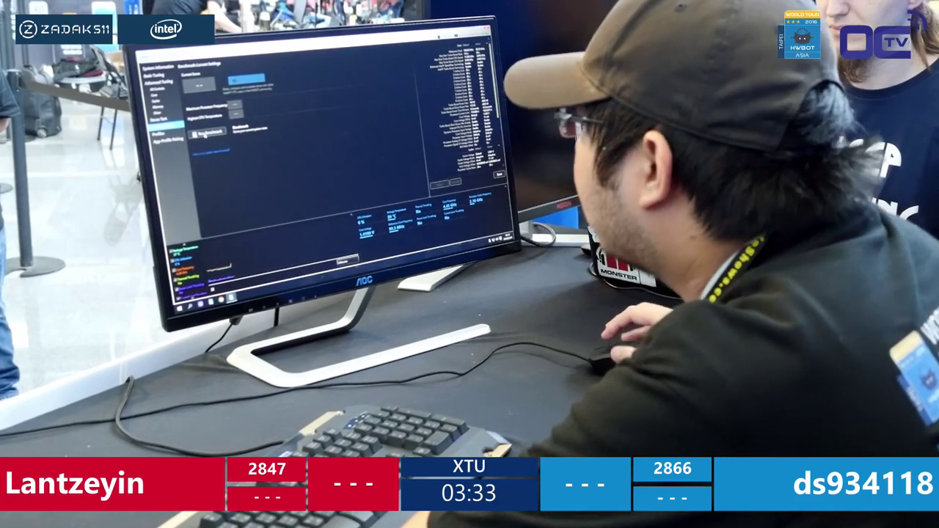
click(209, 132)
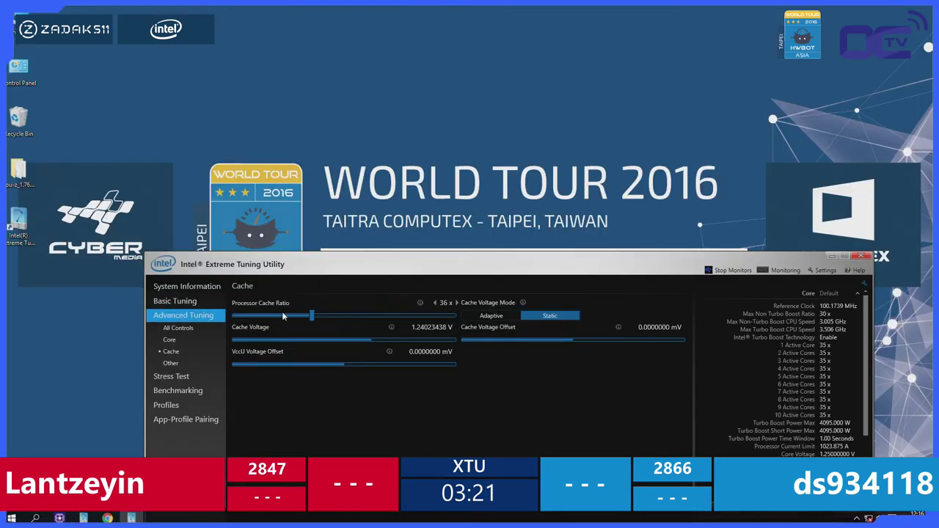
- On the first system, set the reference clock to 101.1710 MHz and return to the basic tuning settings
click(170, 339)
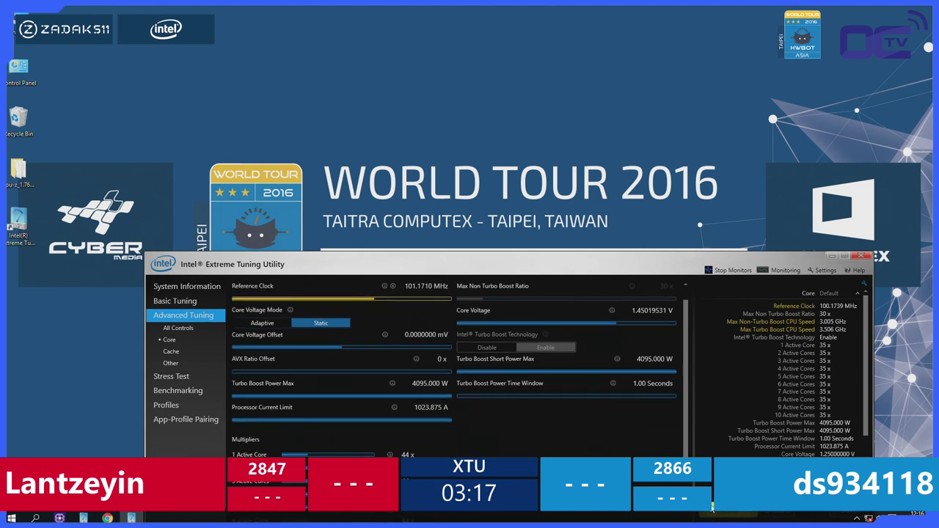
click(199, 303)
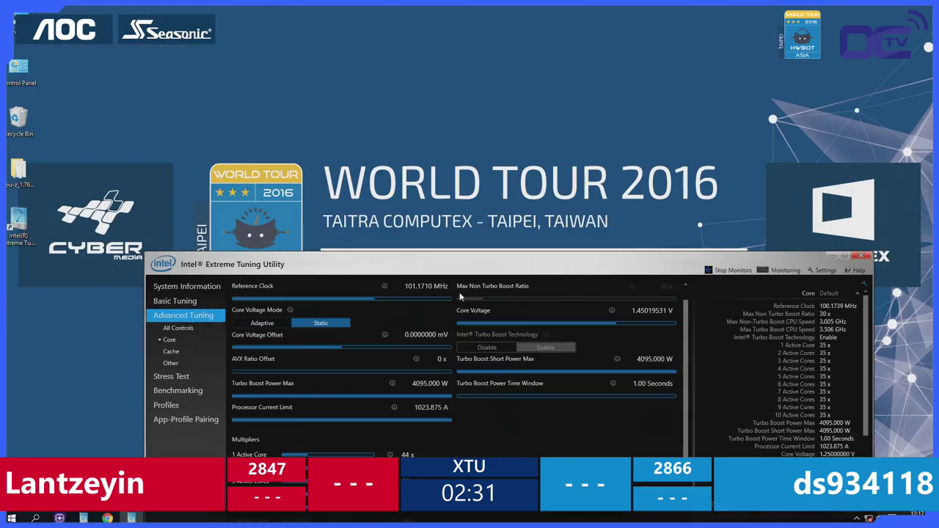
- Set the reference clock to 101.2896 MHz, apply it, and run the benchmark from the basic tuning settings
click(453, 286)
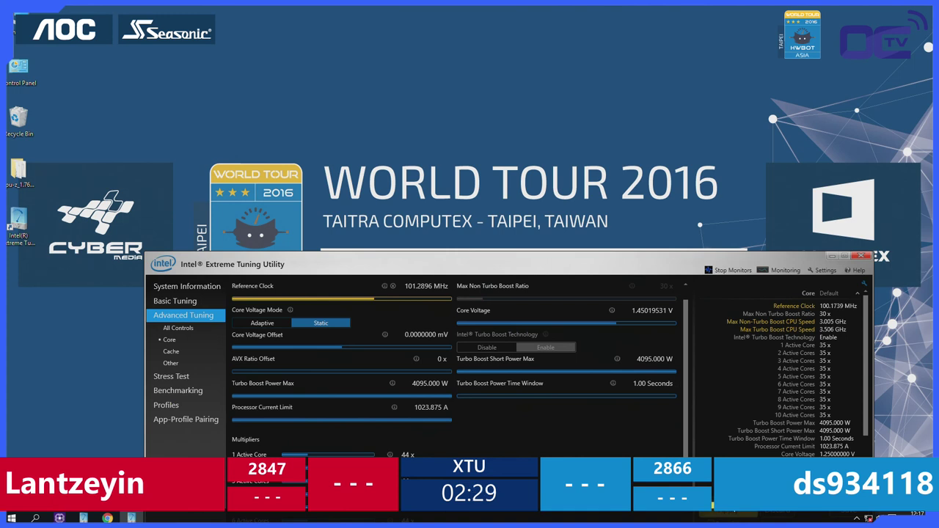
click(175, 301)
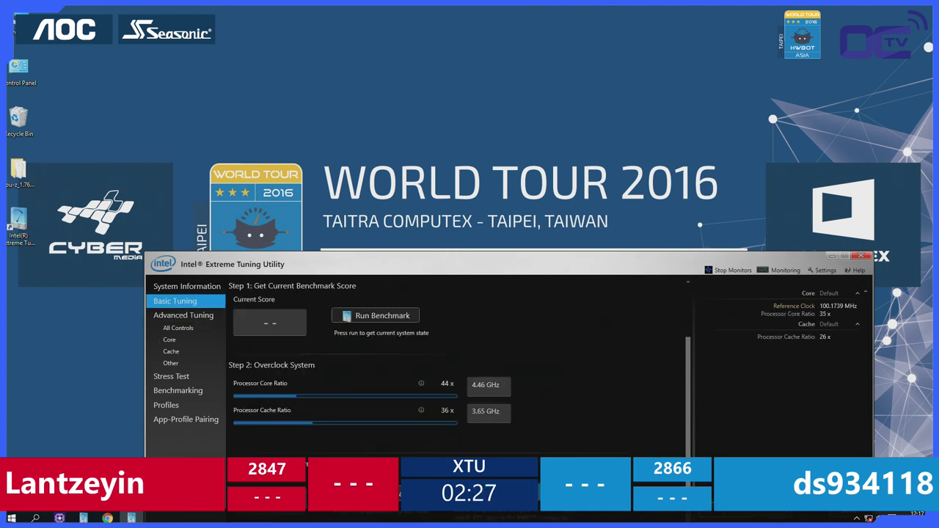
click(375, 316)
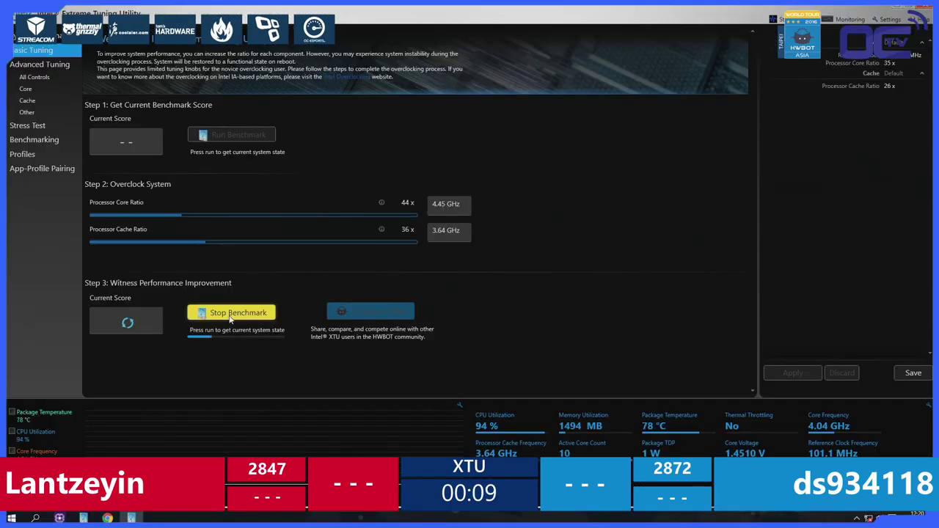
- Stop the running performance improvement benchmark and start it again
click(229, 315)
click(230, 315)
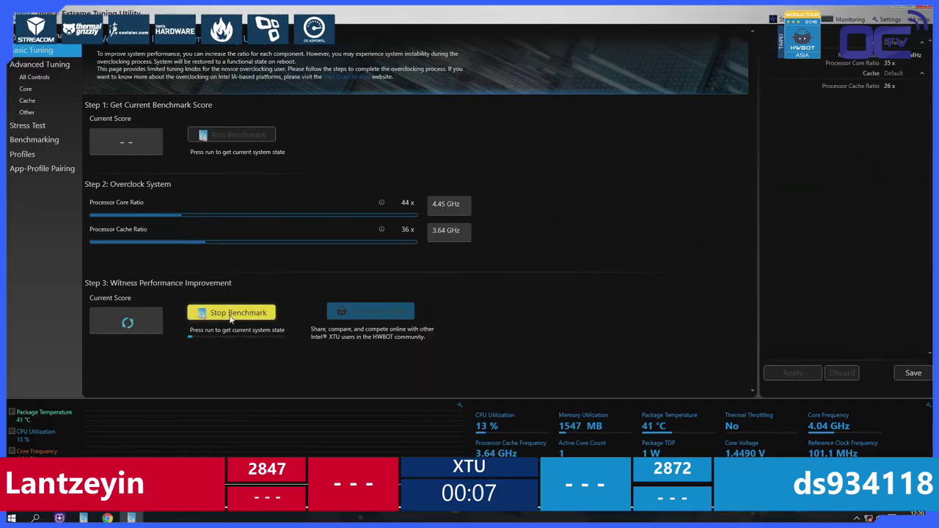